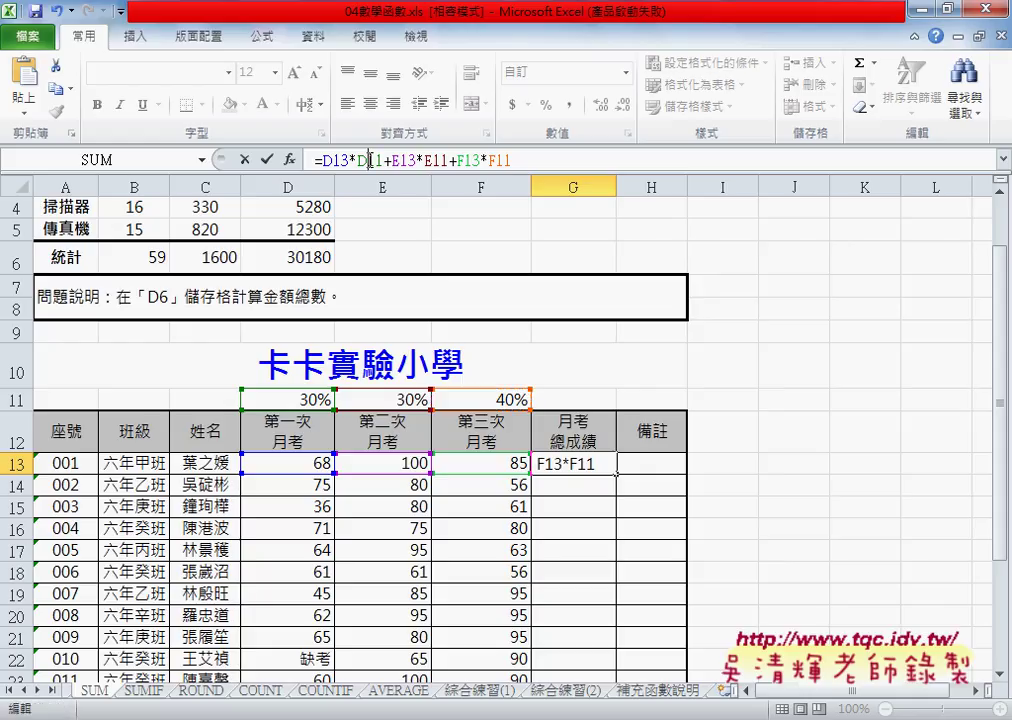
# - Change G13's weight references to $D$11, $E$11 and F$11, giving =D13*$D$11+E13*$E$11+F13*F$11
pyautogui.click(462, 160)
pyautogui.click(368, 160)
pyautogui.press('F4')
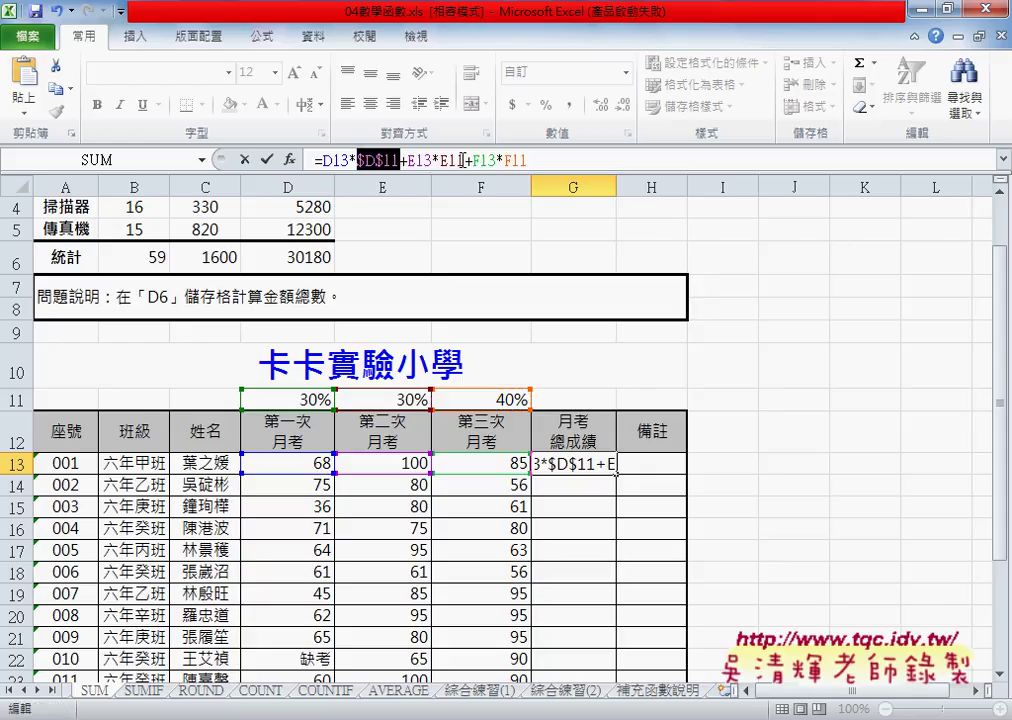
pyautogui.click(452, 160)
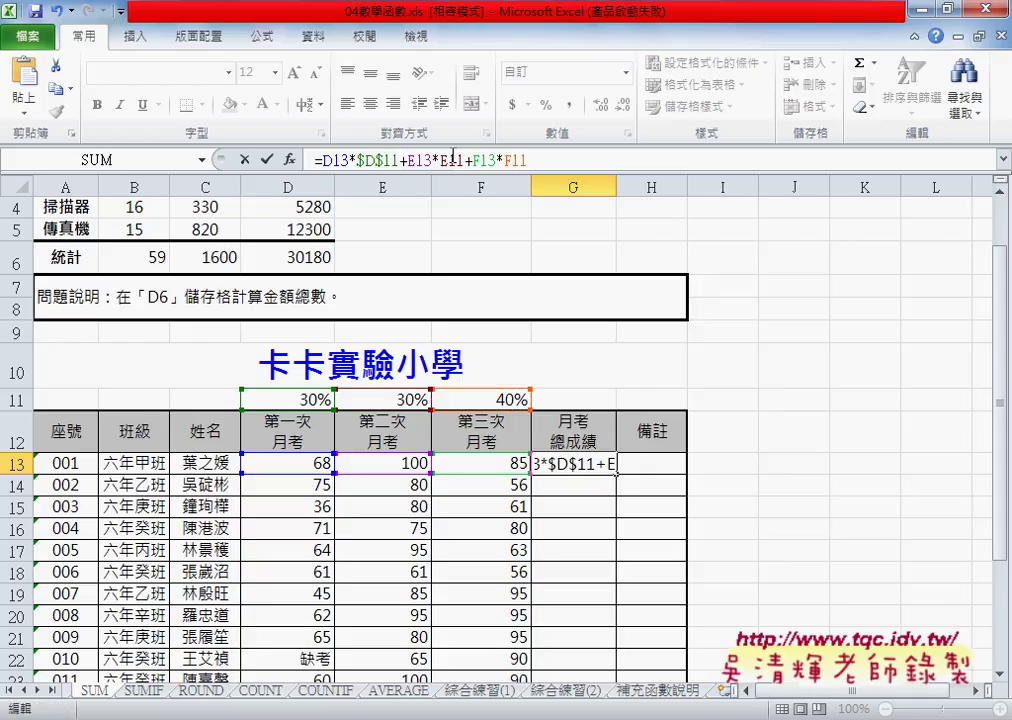
pyautogui.press('F4')
pyautogui.click(534, 160)
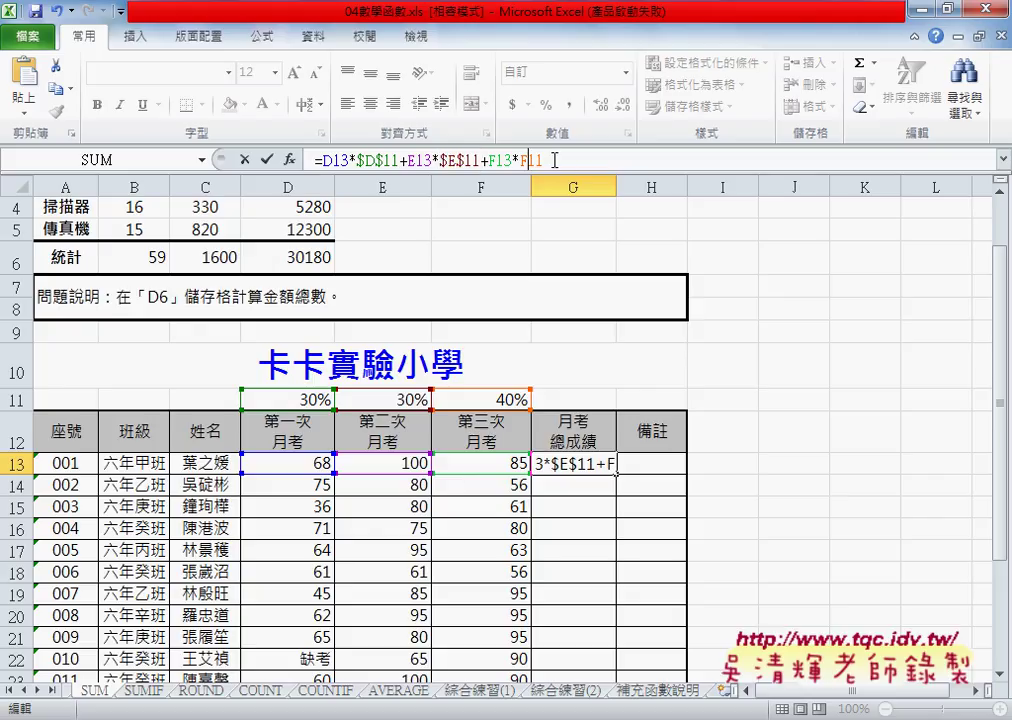
pyautogui.press('F4')
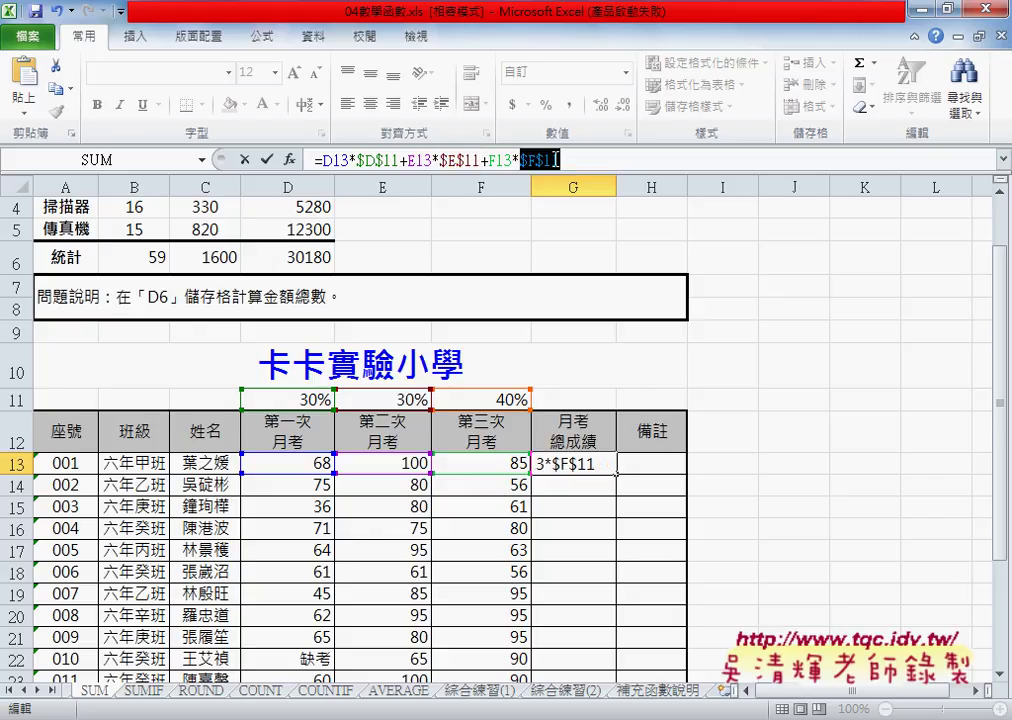
pyautogui.press('F4')
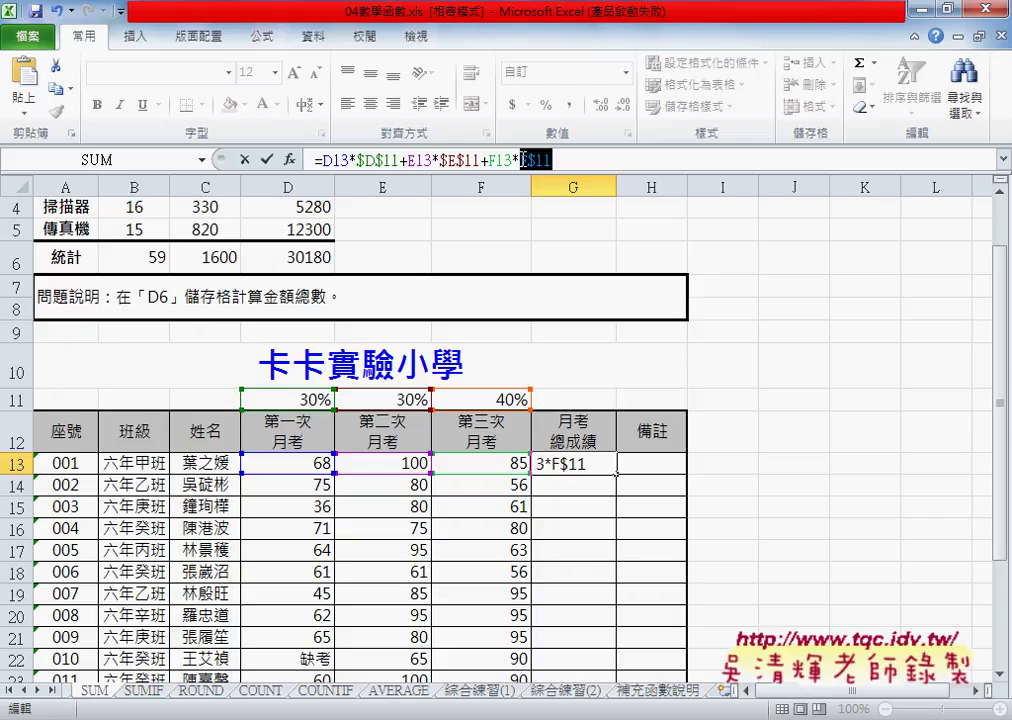
pyautogui.click(520, 160)
pyautogui.moveTo(519, 160); pyautogui.dragTo(527, 160)
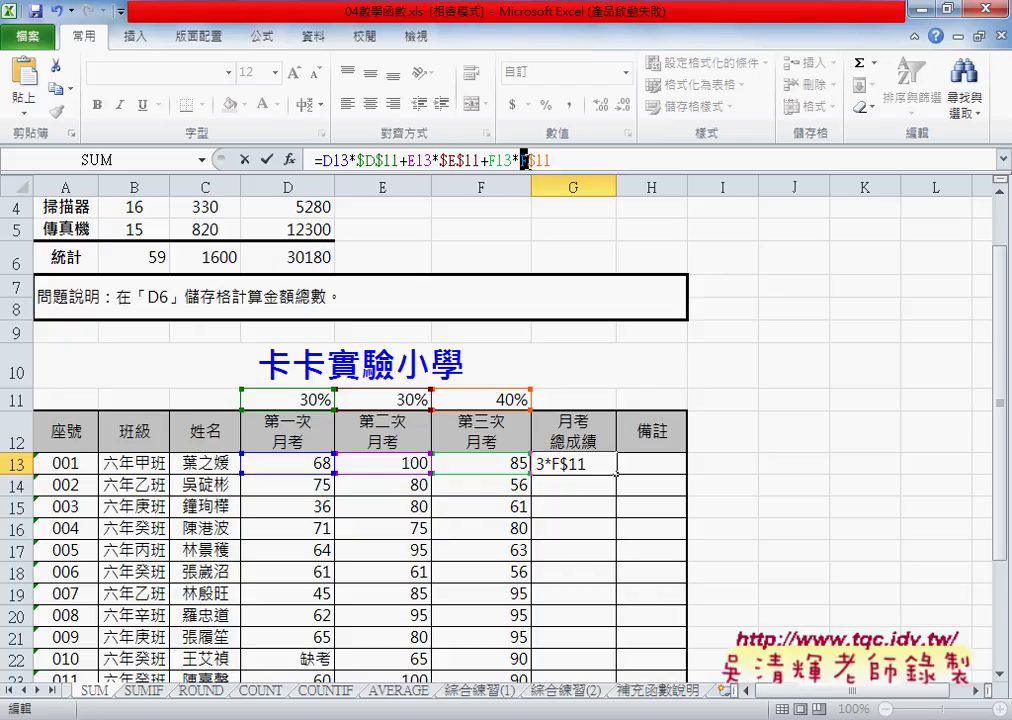
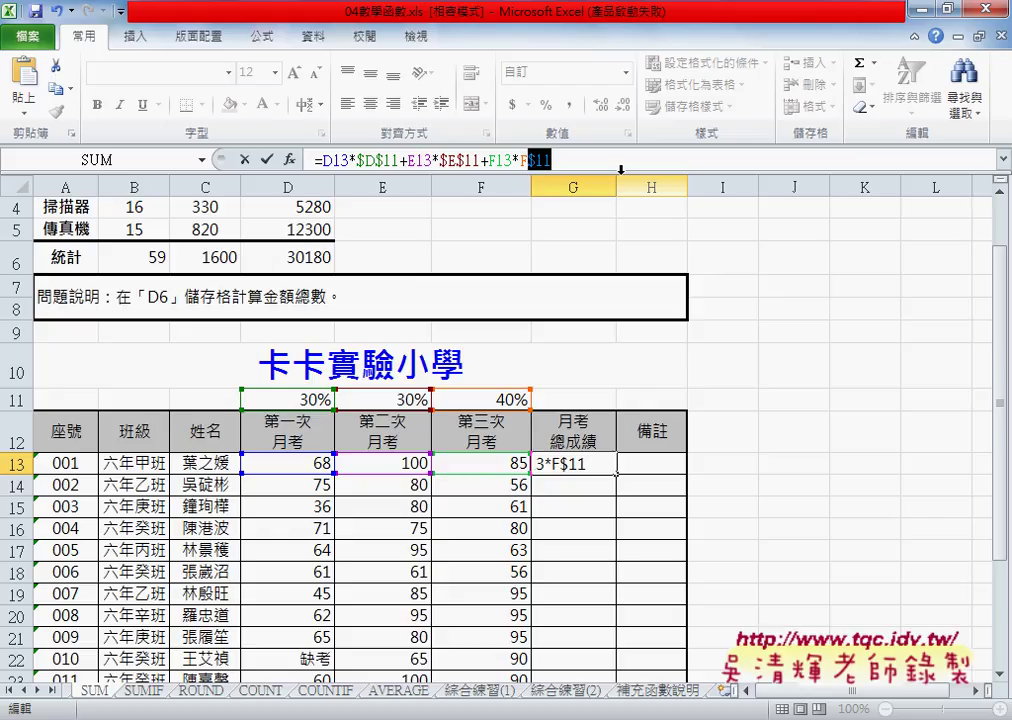
# - Remove the column $ from the E11 and D11 weights in G13's formula, leaving D$11, E$11, F$11
pyautogui.click(445, 159)
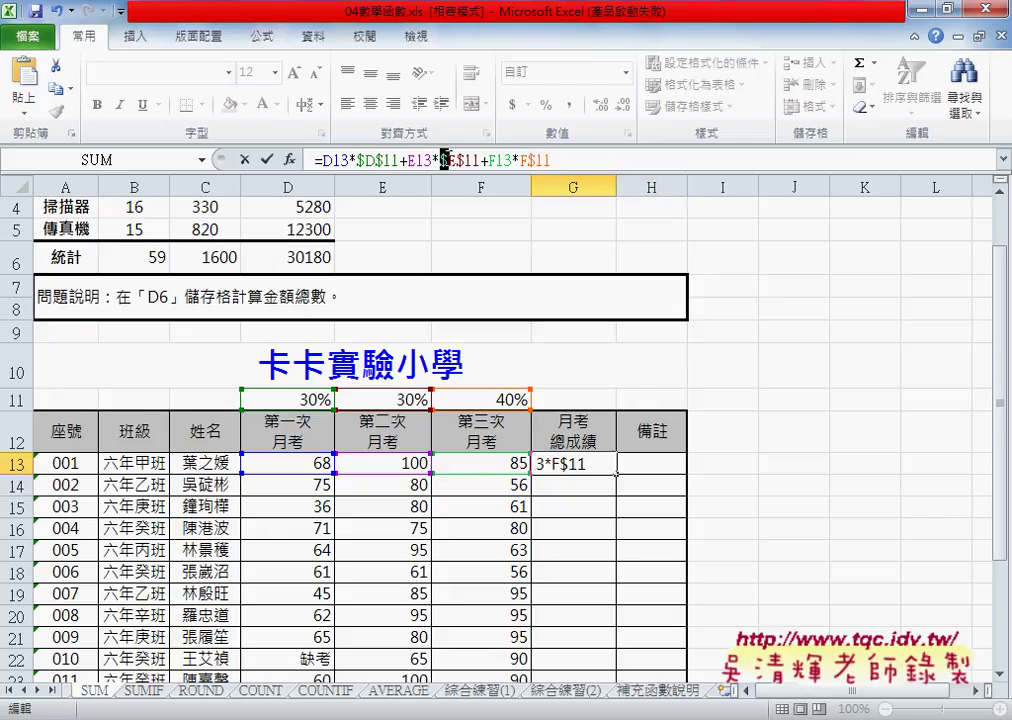
pyautogui.press('BackSpace')
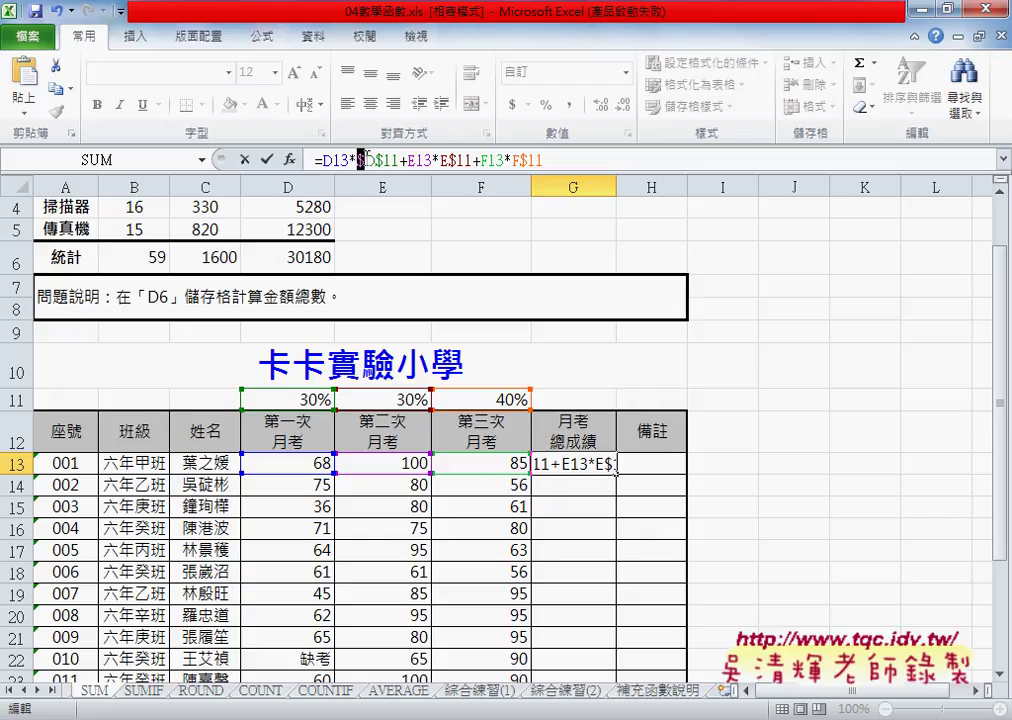
pyautogui.press('BackSpace')
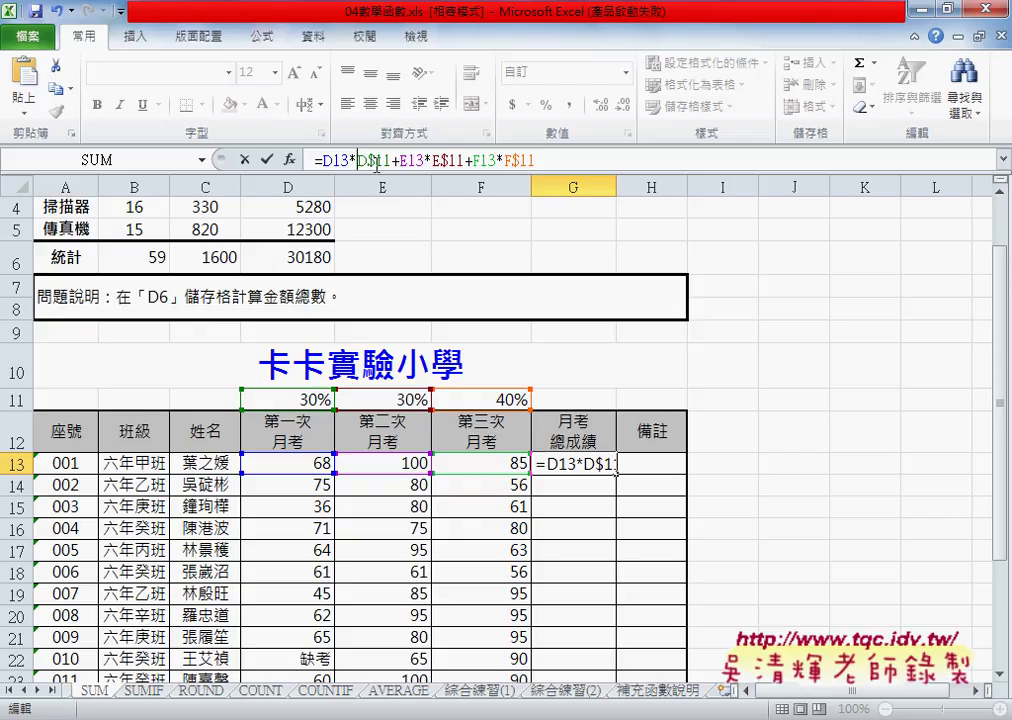
# - Highlight the $11 part of D$11 in G13's formula to check it, then deselect
pyautogui.moveTo(368, 160); pyautogui.dragTo(392, 160)
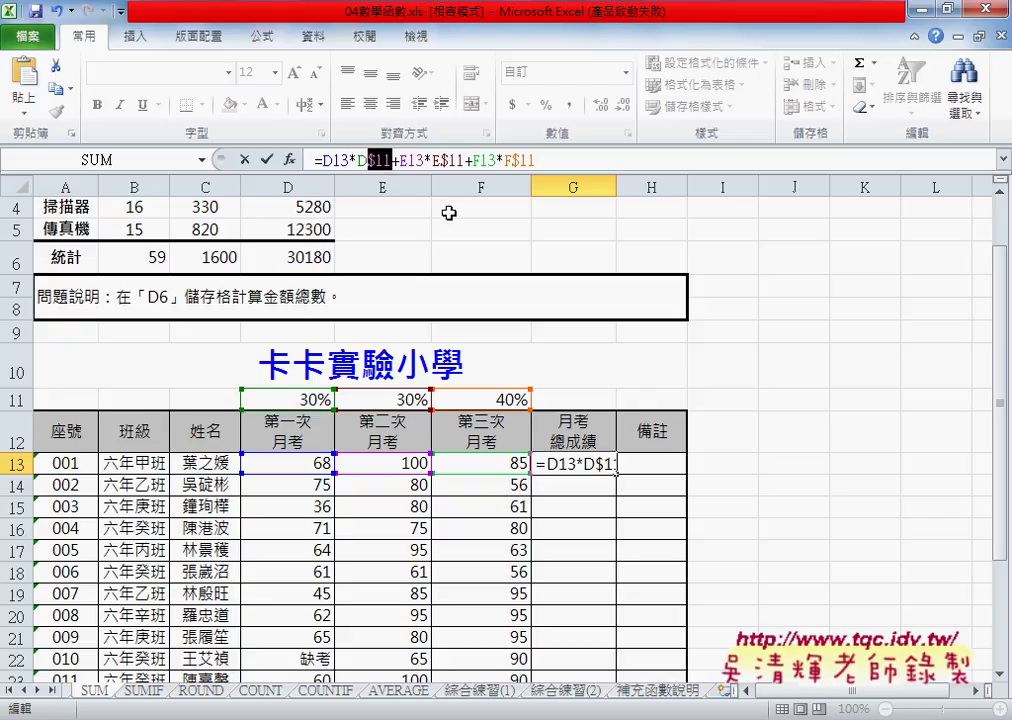
pyautogui.click(362, 160)
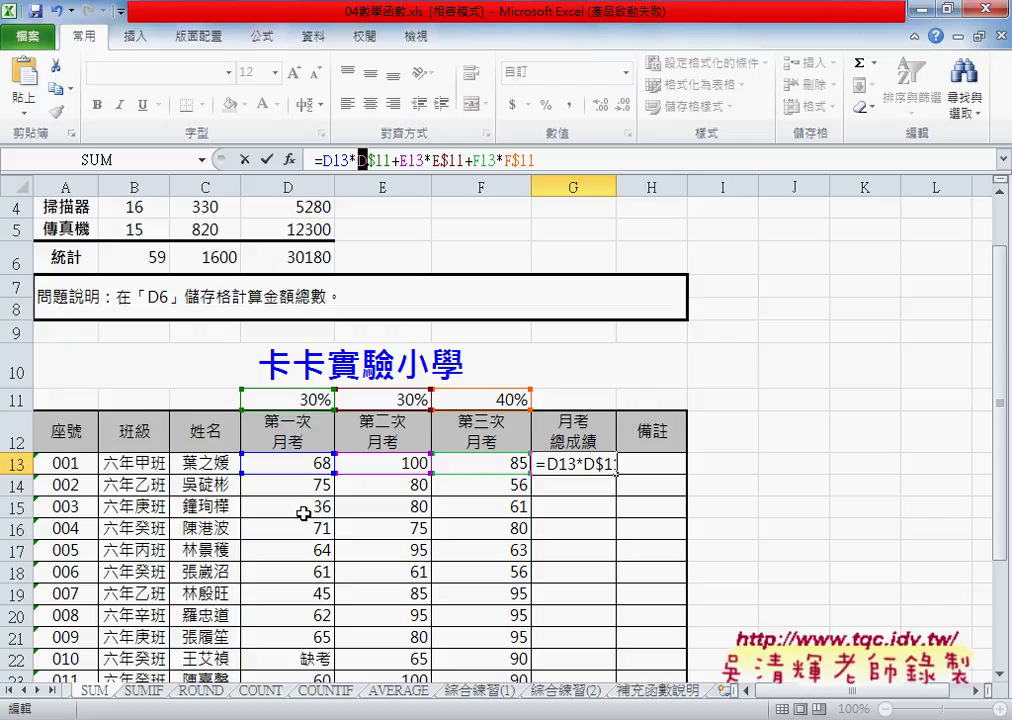
# - Commit G13's weighted-total formula and fill it down through G27
pyautogui.click(267, 160)
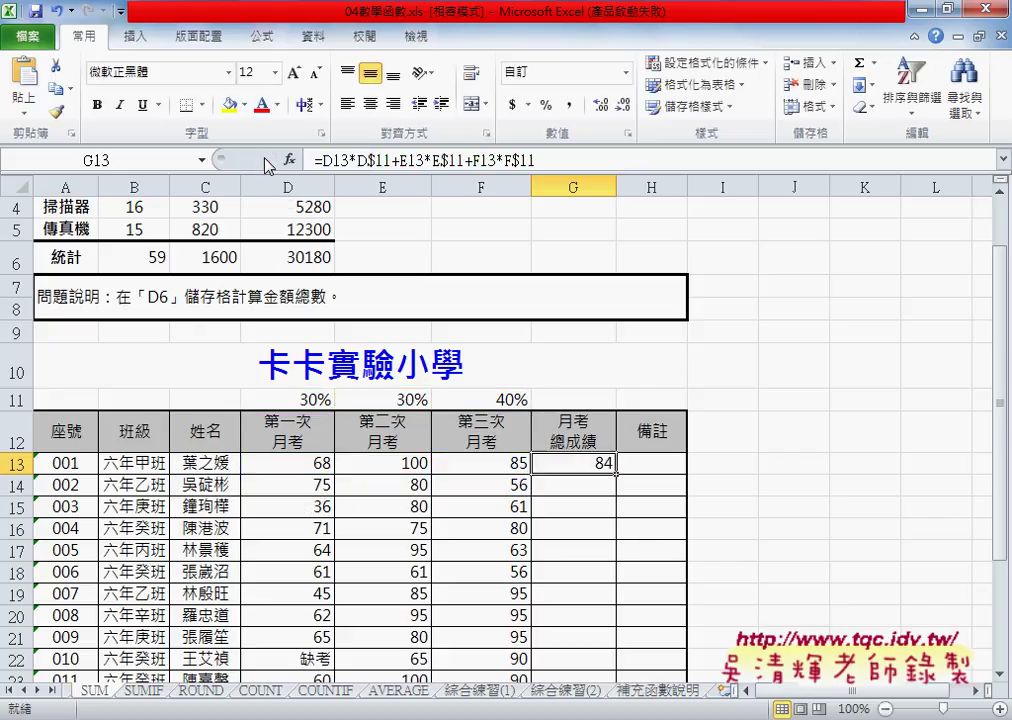
pyautogui.doubleClick(617, 470)
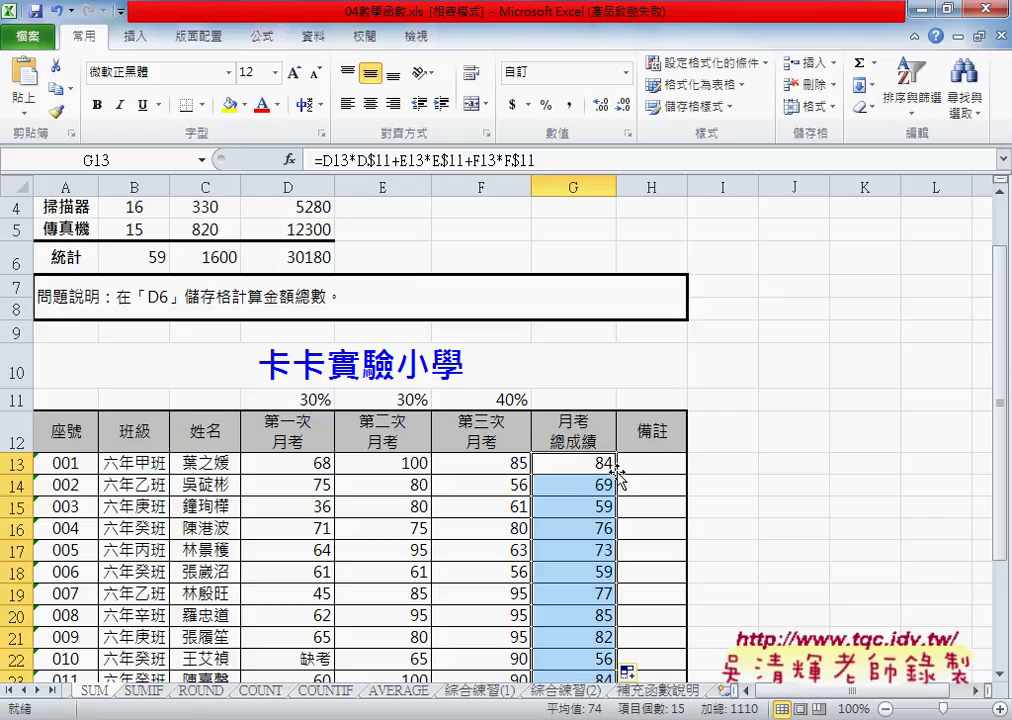
pyautogui.scroll(-1, 612, 440)
pyautogui.scroll(-1, 605, 479)
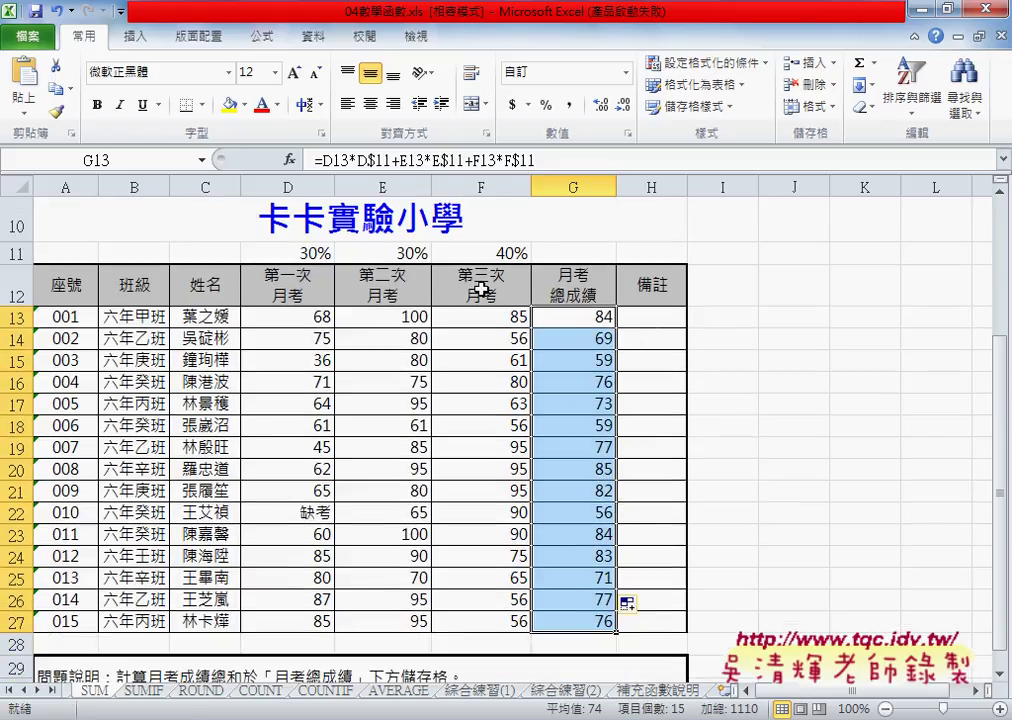
# - Widen column H and start inserting a function into H13
pyautogui.moveTo(687, 187); pyautogui.dragTo(712, 187)
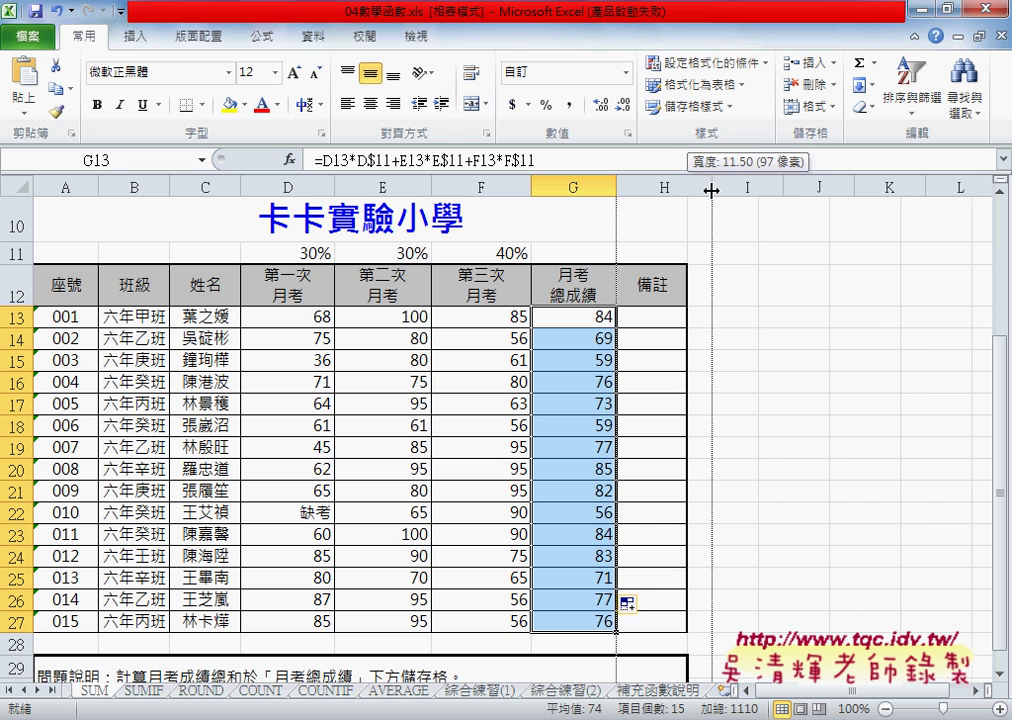
pyautogui.click(665, 319)
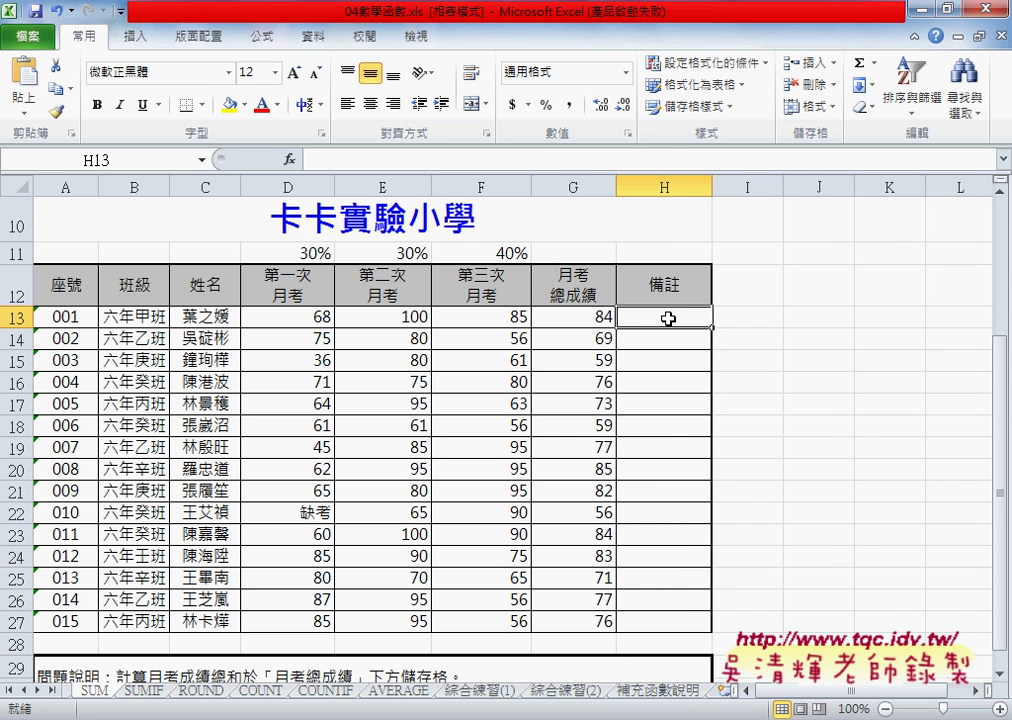
pyautogui.click(289, 159)
# - Switch the Insert Function category to Math & Trig and scroll down the function list
pyautogui.click(531, 272)
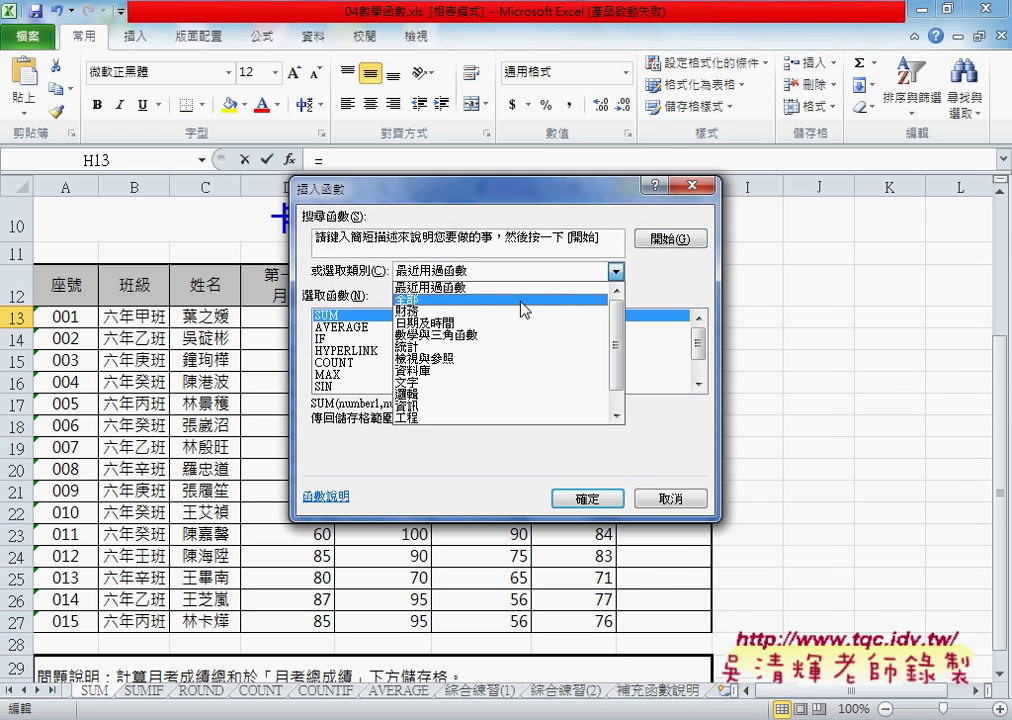
pyautogui.click(424, 336)
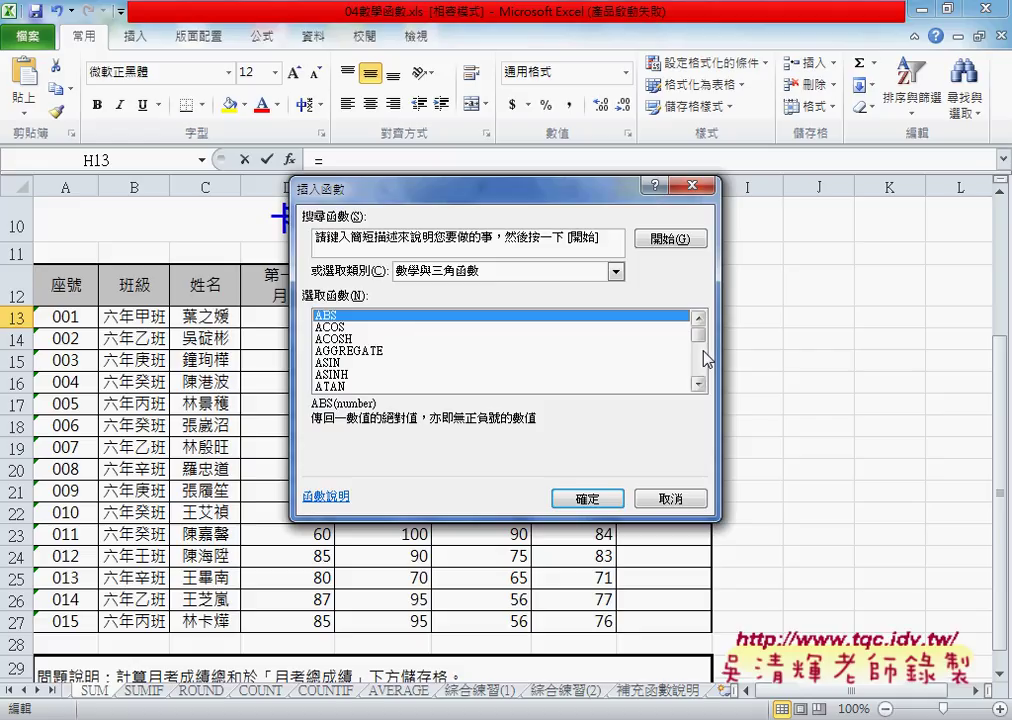
pyautogui.moveTo(698, 355); pyautogui.dragTo(698, 365)
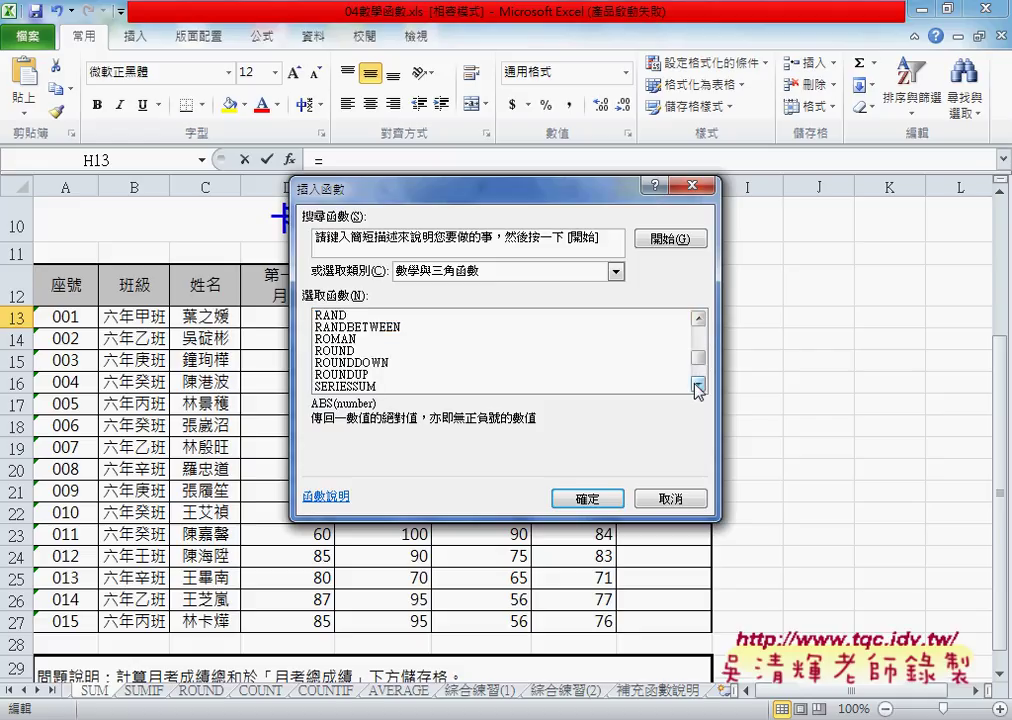
pyautogui.click(698, 385)
pyautogui.click(698, 385)
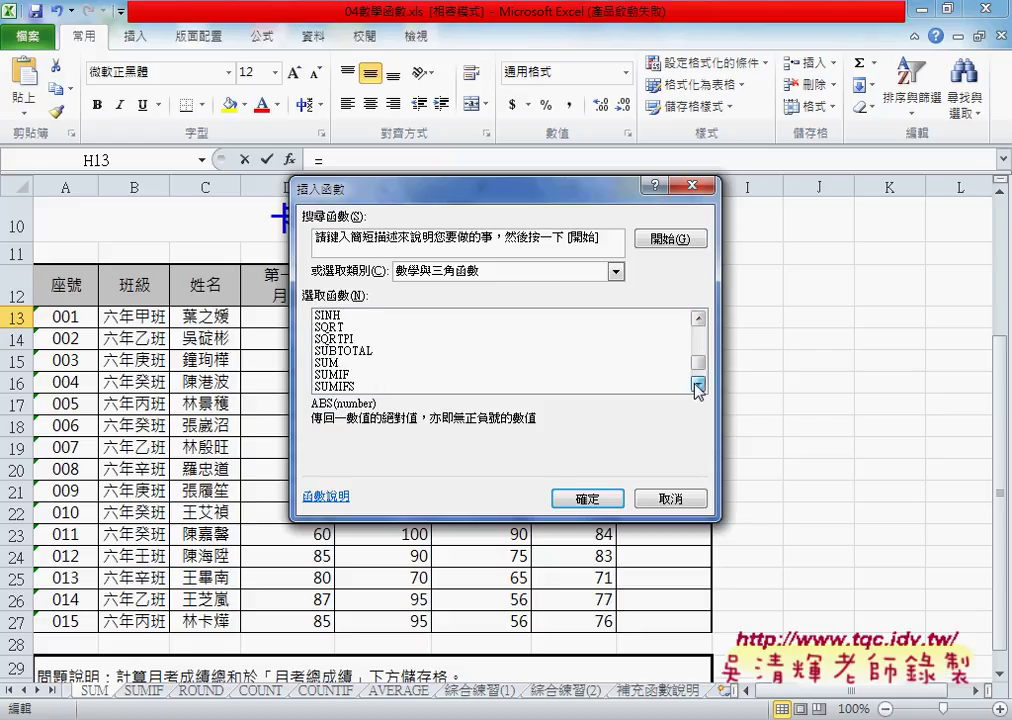
pyautogui.click(698, 385)
pyautogui.click(698, 385)
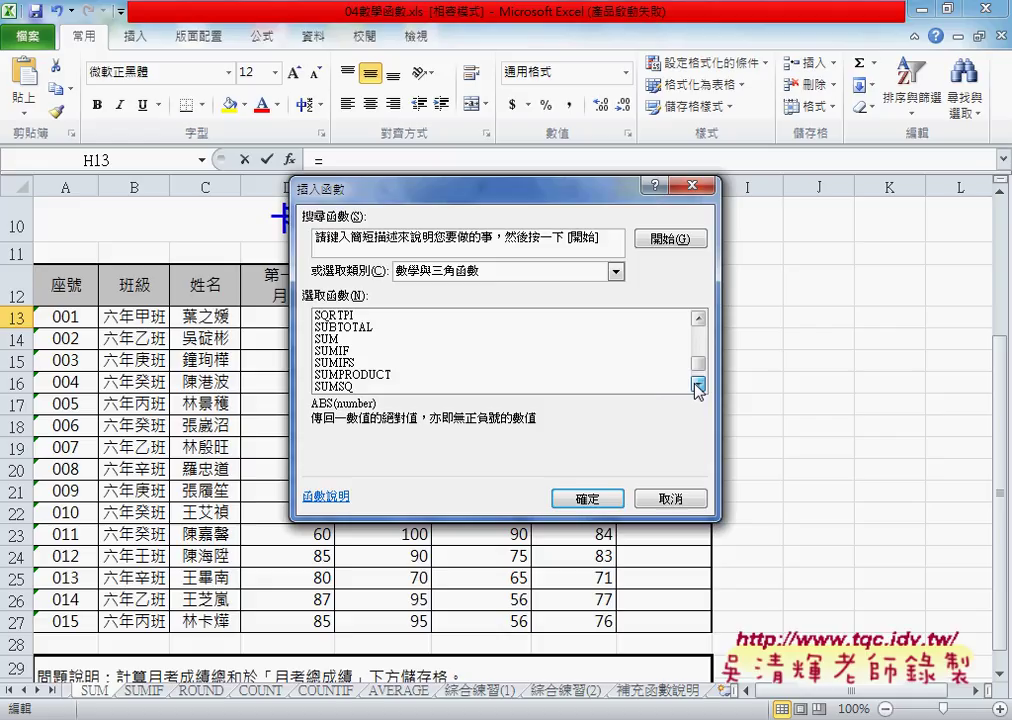
# - Compare SUMIFS, SUMPRODUCT, SUMSQ and SUMX2MY2 descriptions, settling on SUMPRODUCT
pyautogui.click(358, 362)
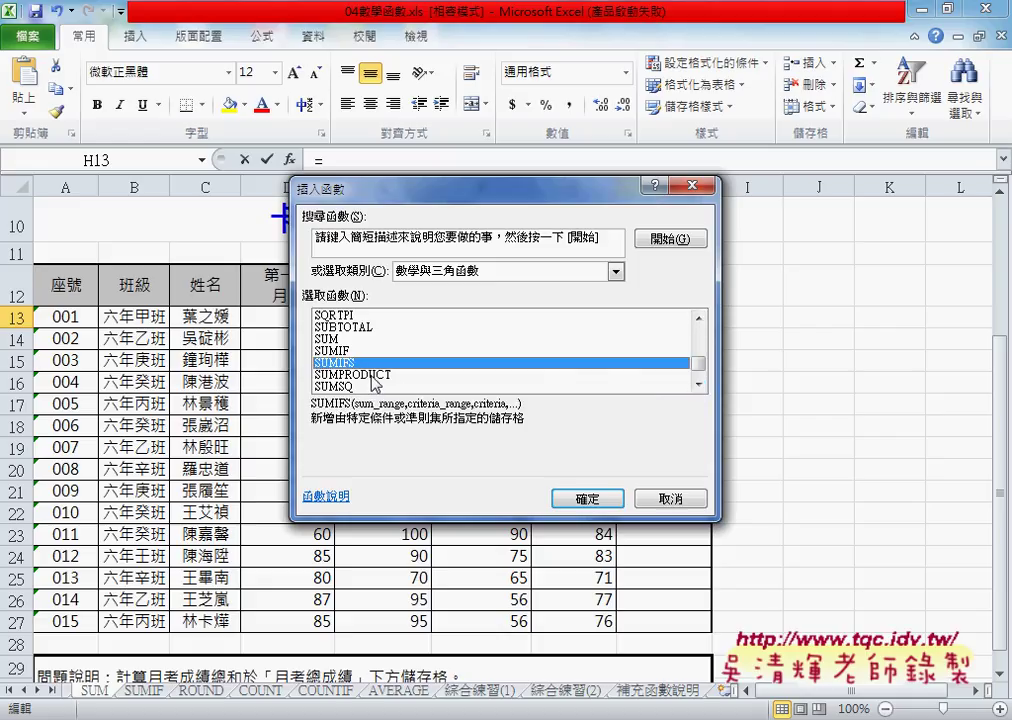
pyautogui.click(368, 376)
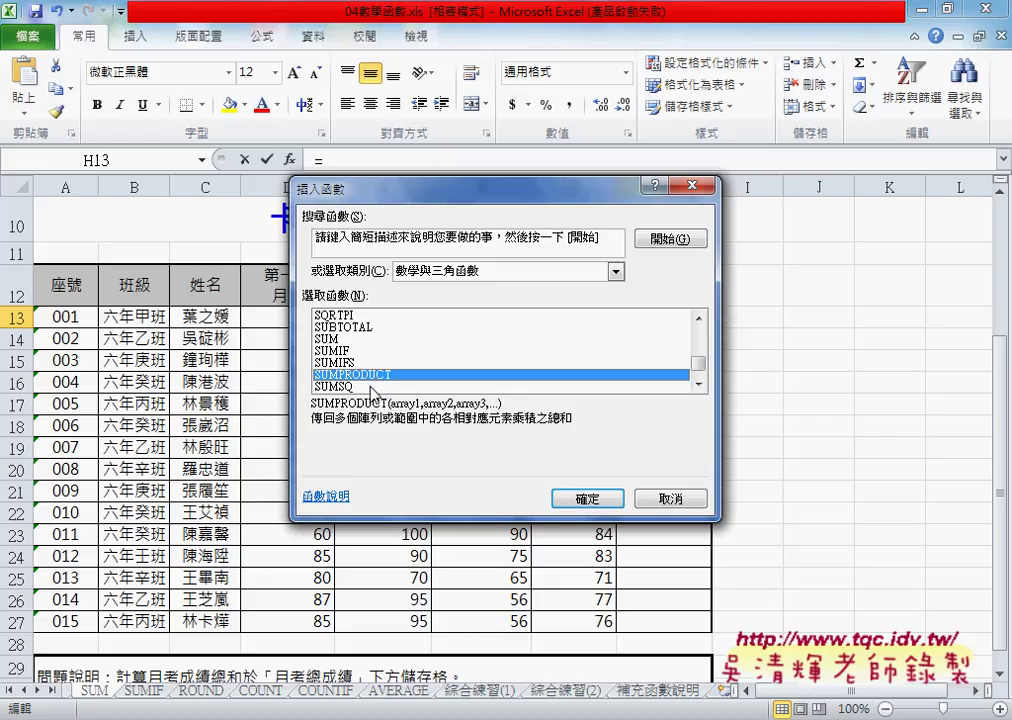
pyautogui.click(371, 386)
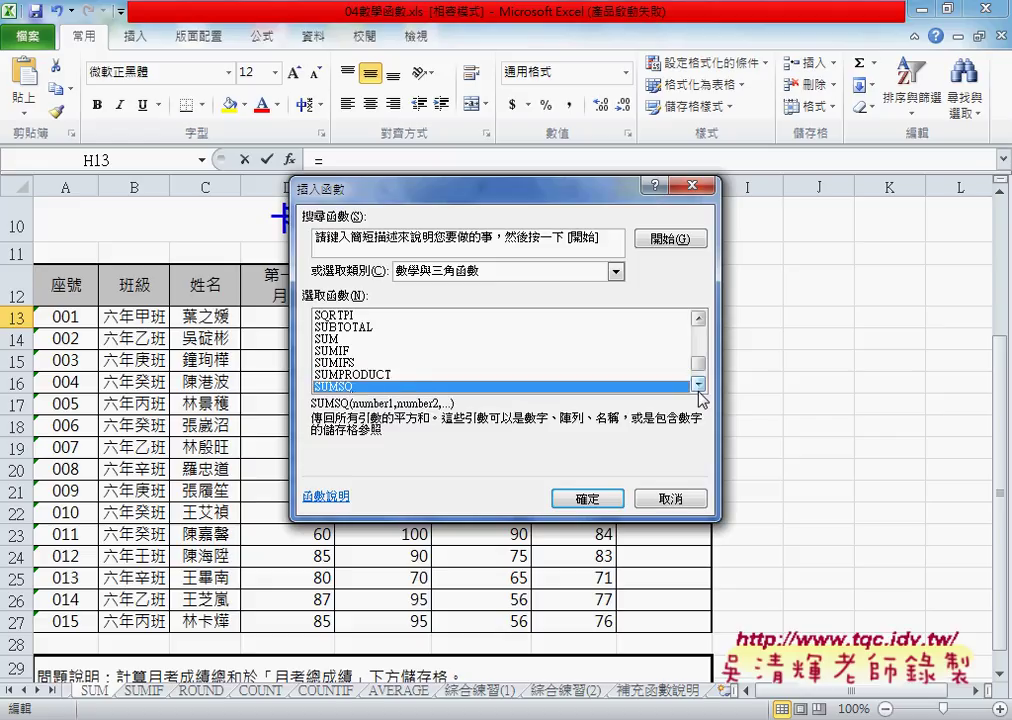
pyautogui.scroll(-1, 495, 380)
pyautogui.click(355, 375)
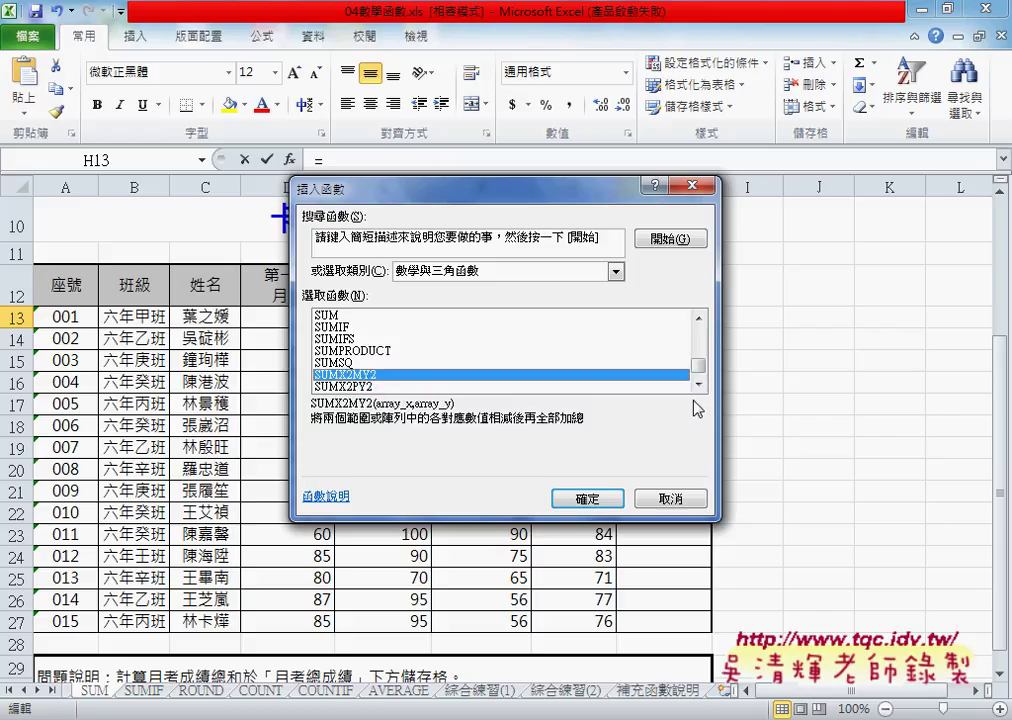
pyautogui.click(699, 385)
pyautogui.click(699, 385)
pyautogui.click(699, 385)
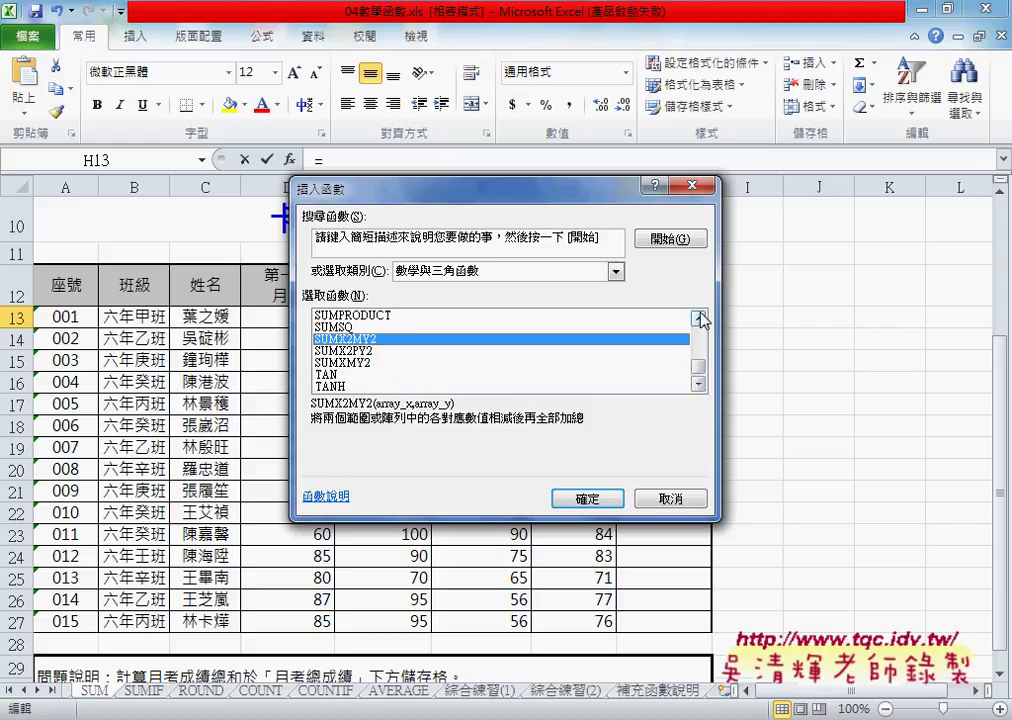
pyautogui.scroll(1, 700, 360)
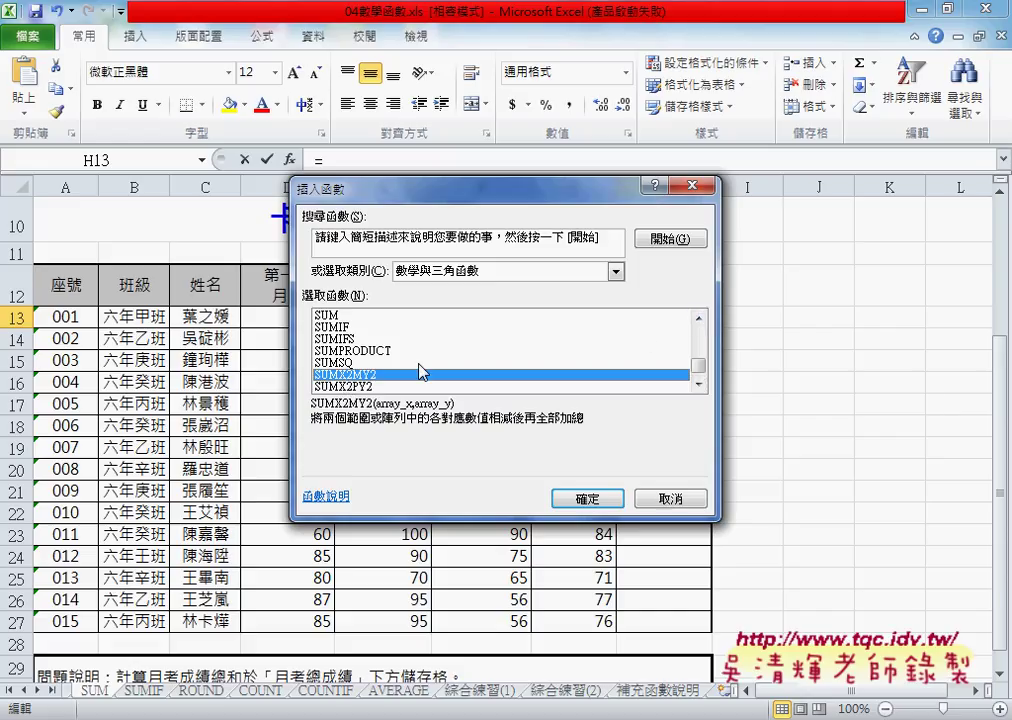
pyautogui.click(390, 350)
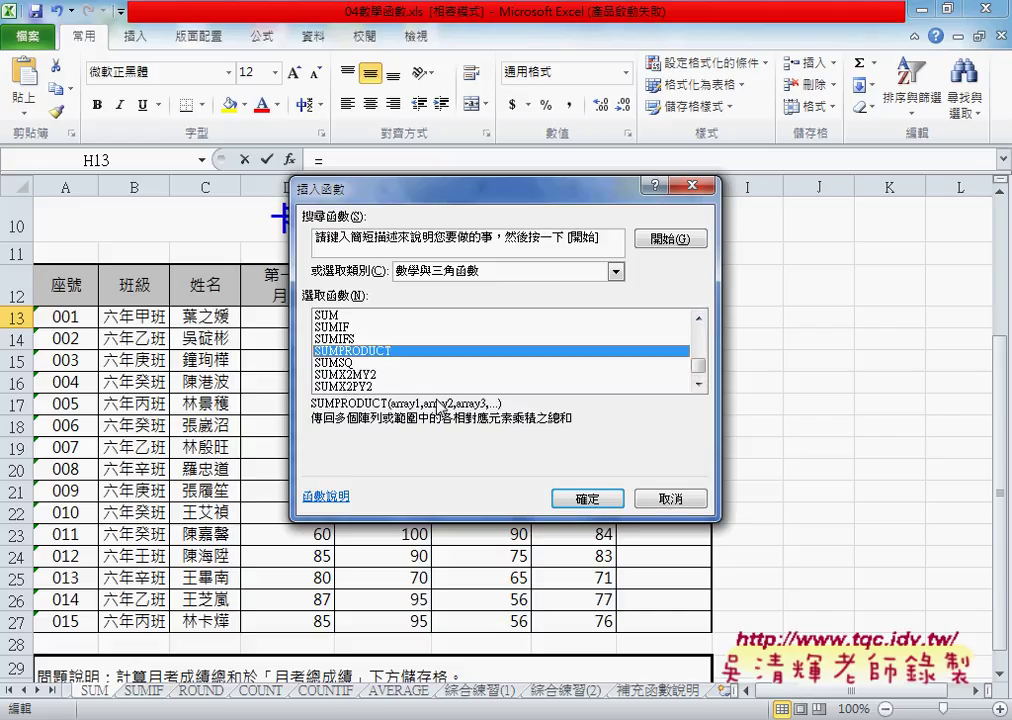
# - Move the Insert Function dialog off the table headers and select SUMPRODUCT
pyautogui.click(390, 362)
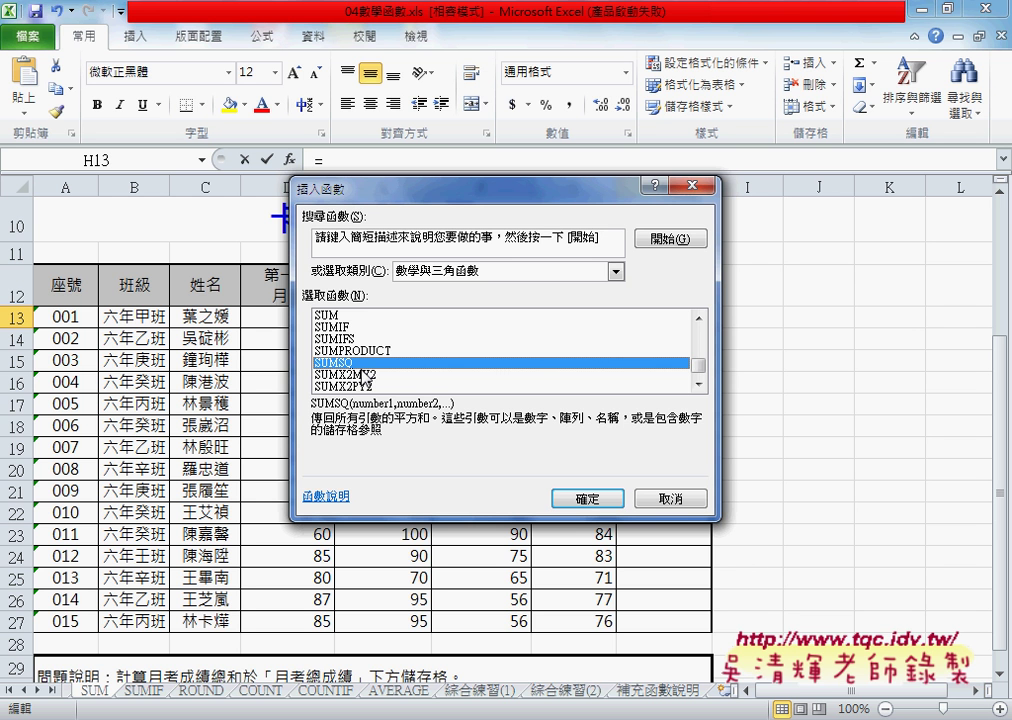
pyautogui.moveTo(330, 186); pyautogui.dragTo(261, 317)
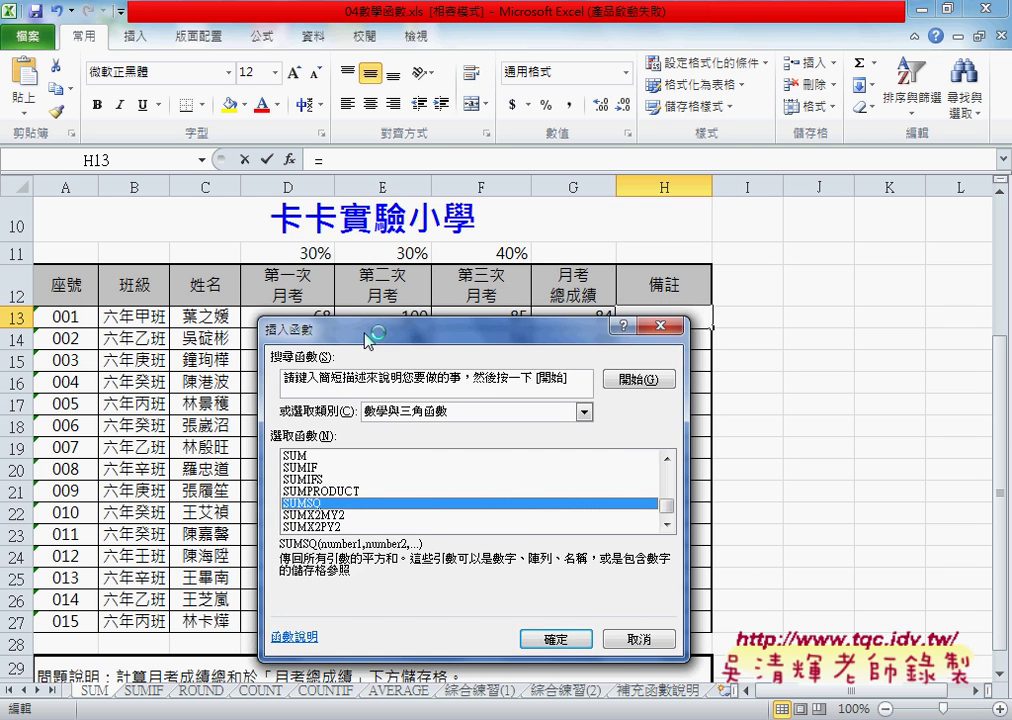
pyautogui.click(288, 481)
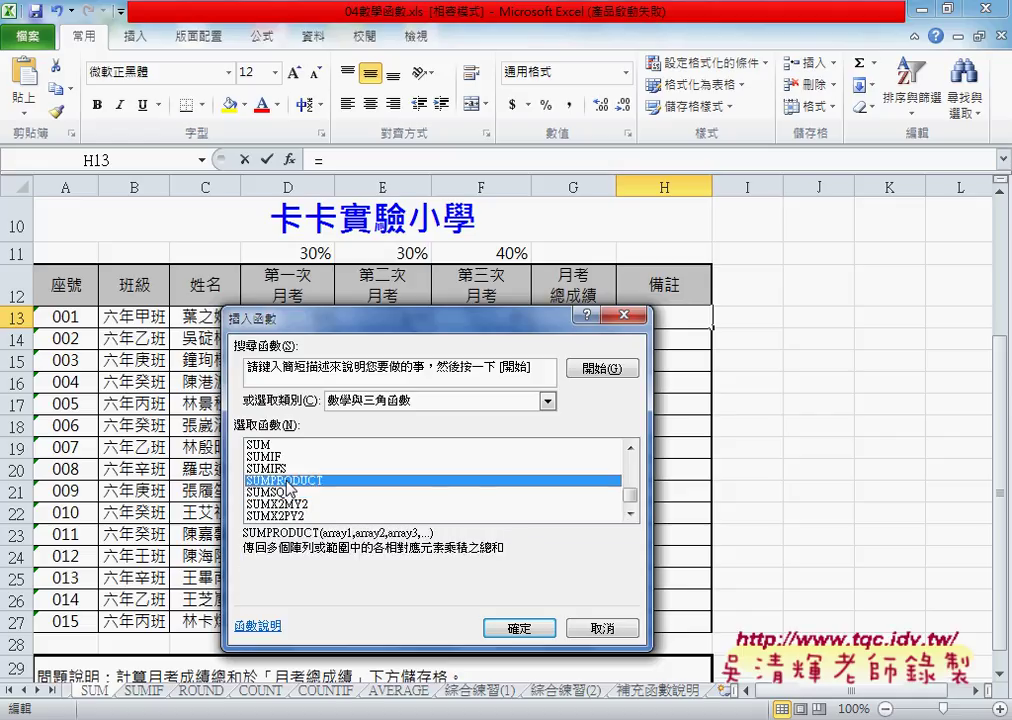